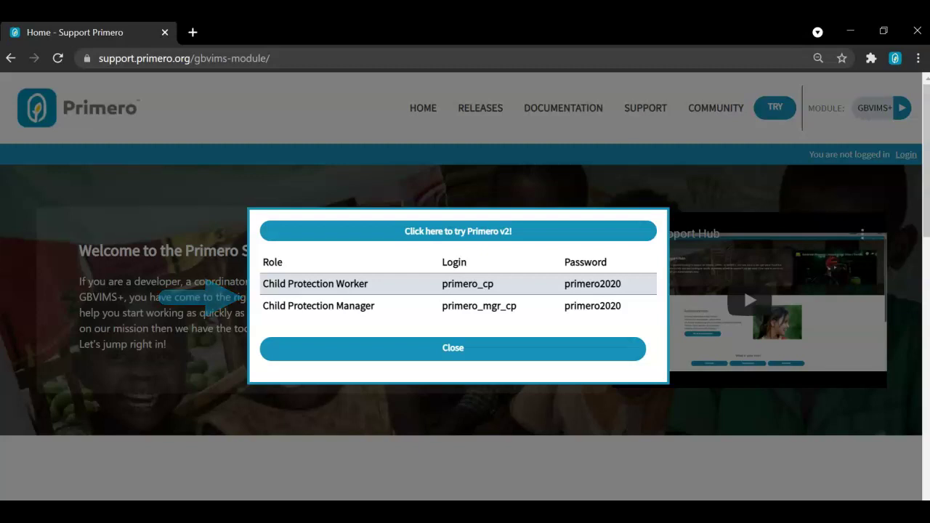
# Close the demo login details popup to reveal the GBVIMS+ welcome page.
pyautogui.press('Escape')
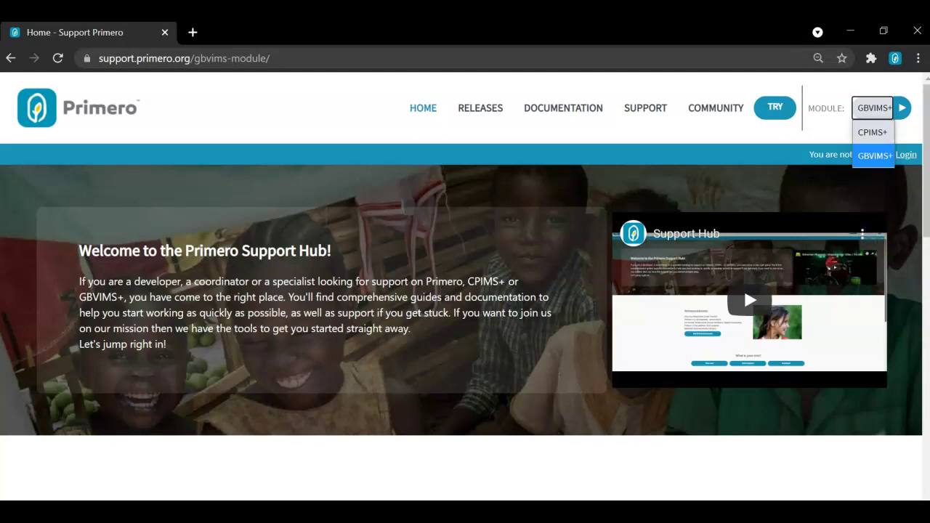
# Switch the hub to the CPIMS+ module and scroll its home page to the footer and back.
pyautogui.press('Up')
pyautogui.press('Return')
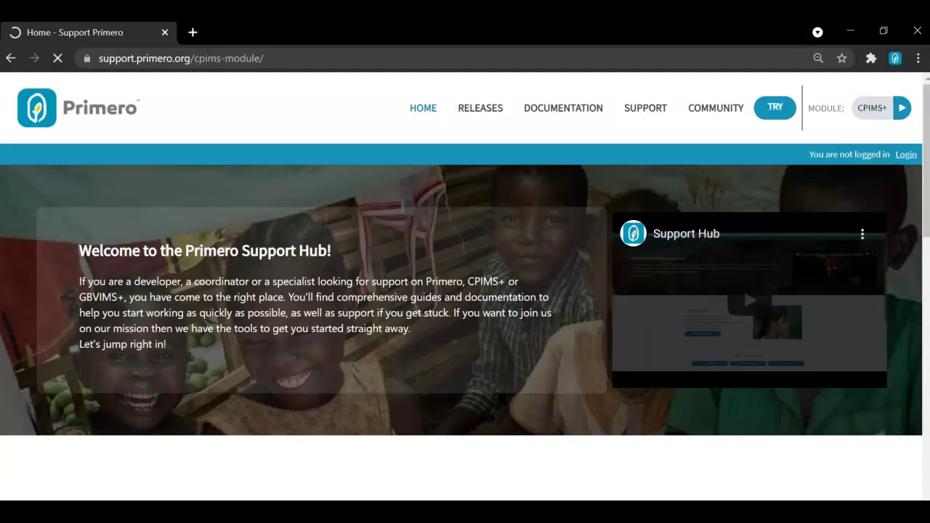
pyautogui.scroll(-4, 465, 286)
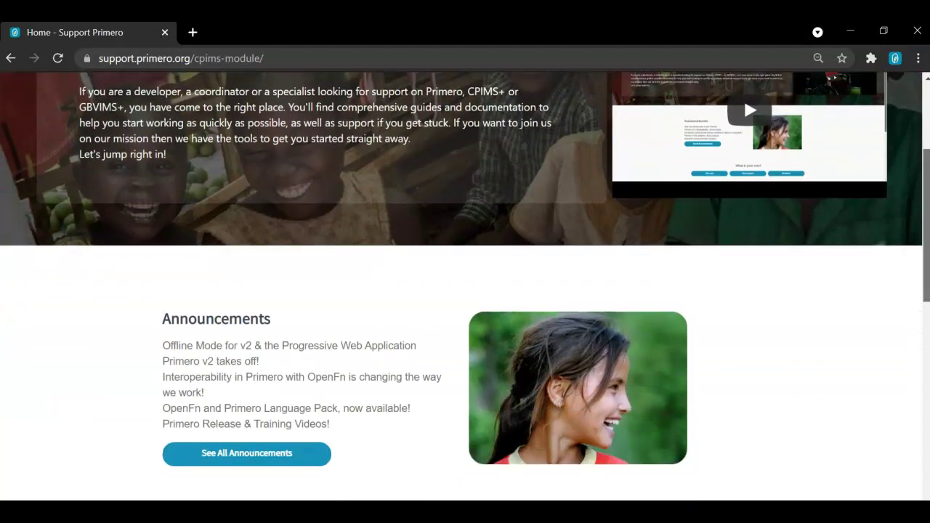
pyautogui.scroll(-1, 465, 286)
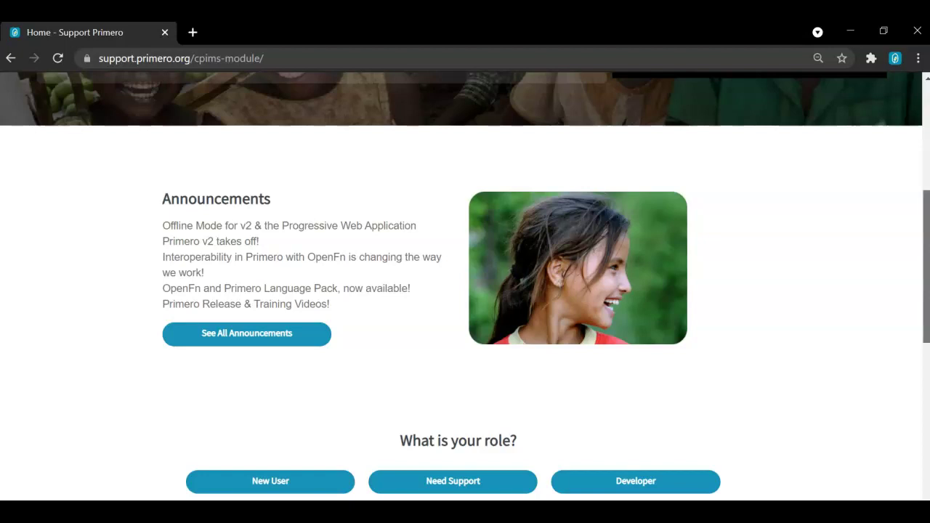
pyautogui.scroll(-3, 466, 283)
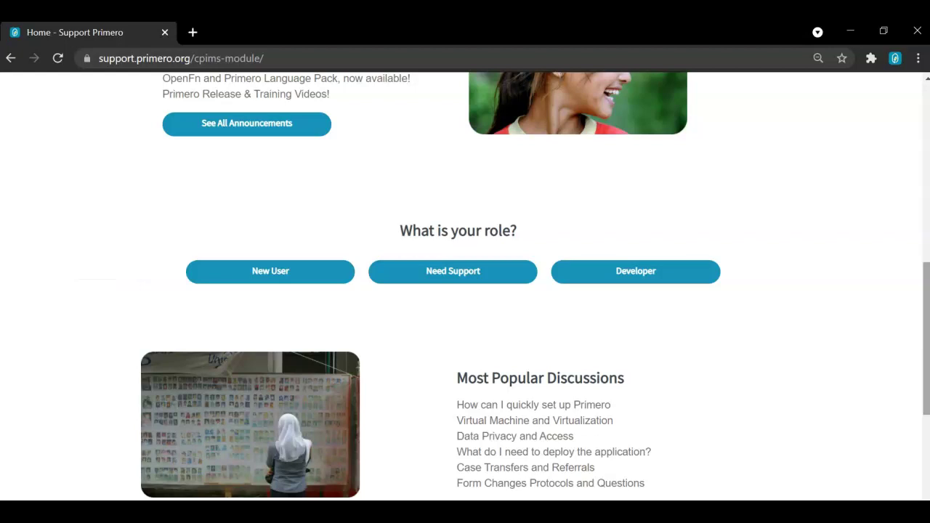
pyautogui.scroll(-1, 466, 284)
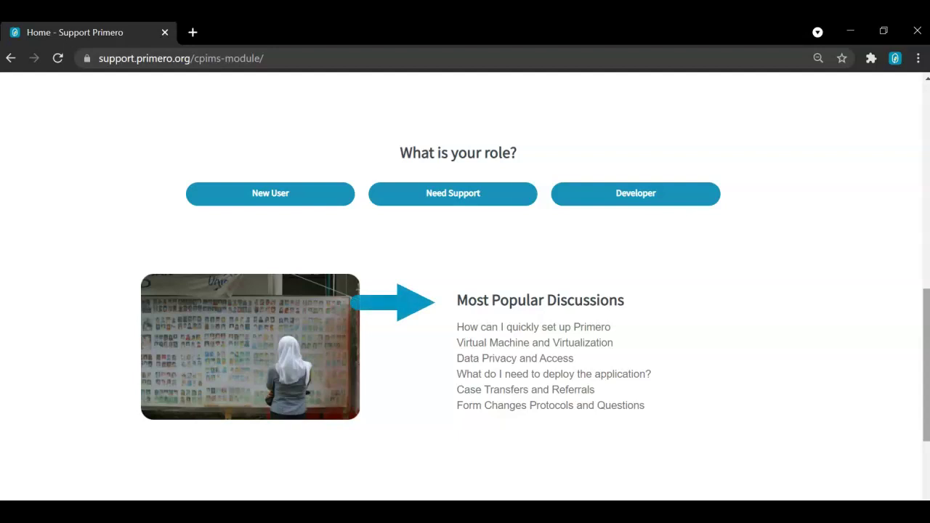
pyautogui.scroll(-2, 510, 449)
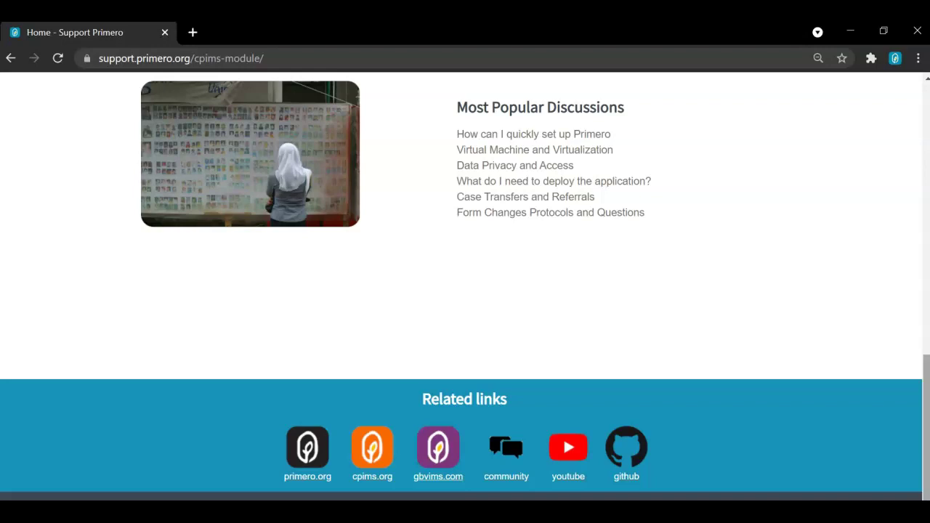
pyautogui.scroll(5, 510, 429)
pyautogui.scroll(8, 465, 291)
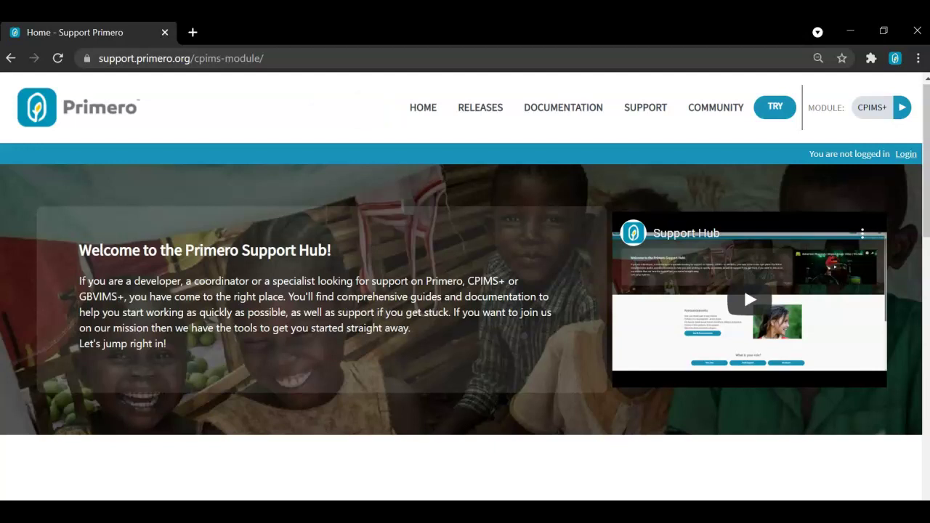
# Review the 2021 releases roadmap, then go to the CPIMS+ Documentation page.
pyautogui.click(480, 107)
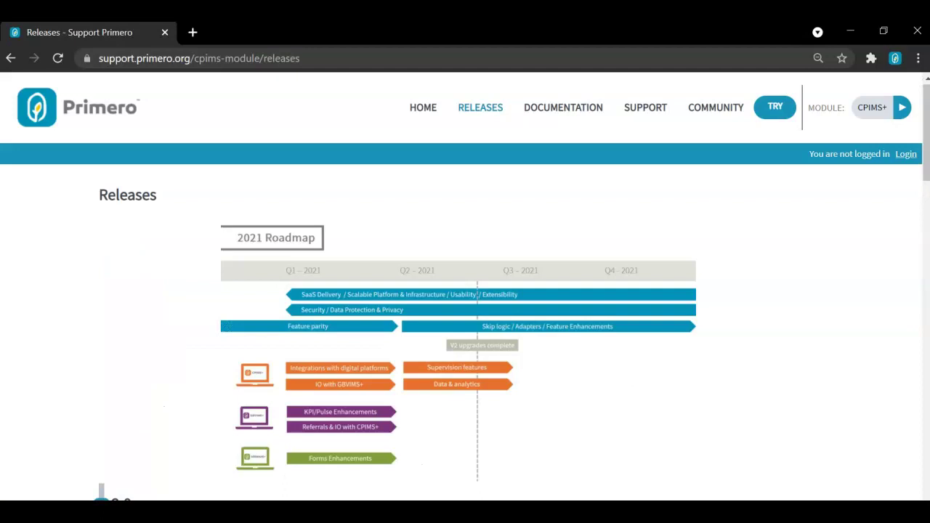
pyautogui.scroll(-3, 465, 287)
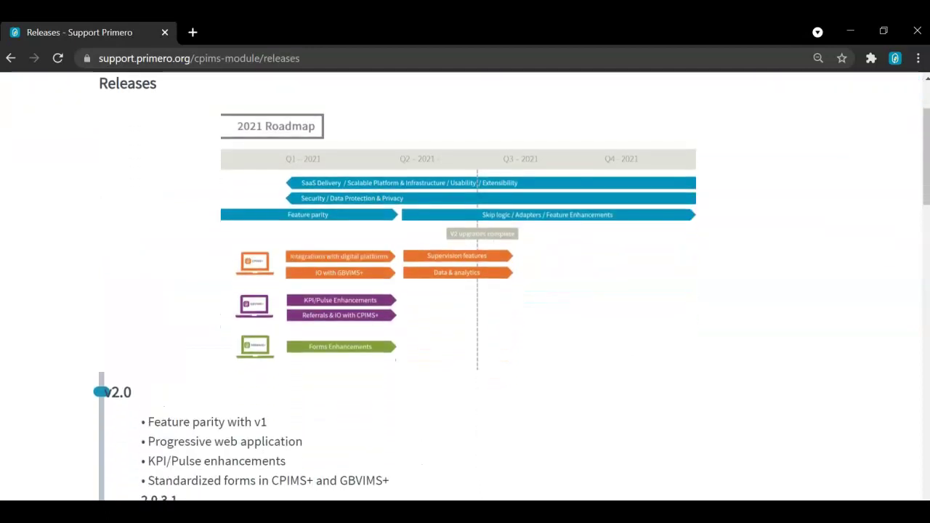
pyautogui.scroll(-1, 466, 286)
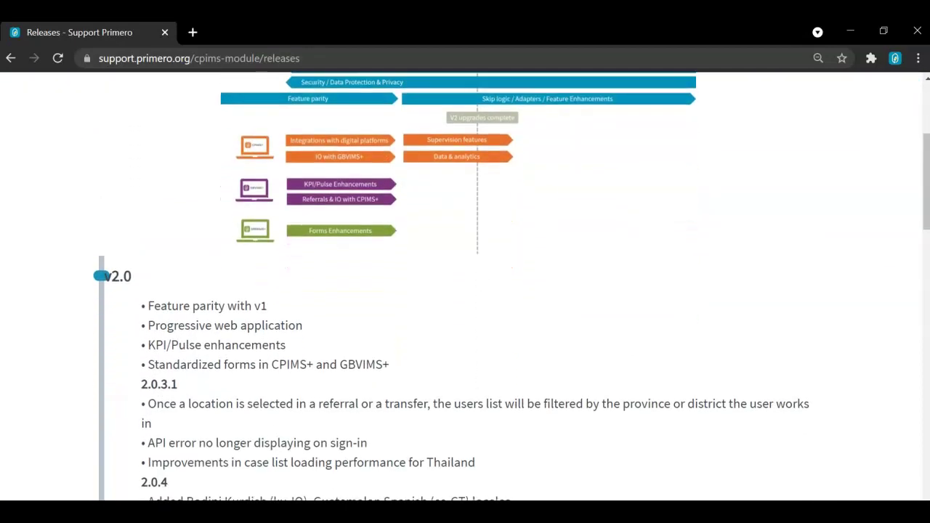
pyautogui.scroll(4, 465, 287)
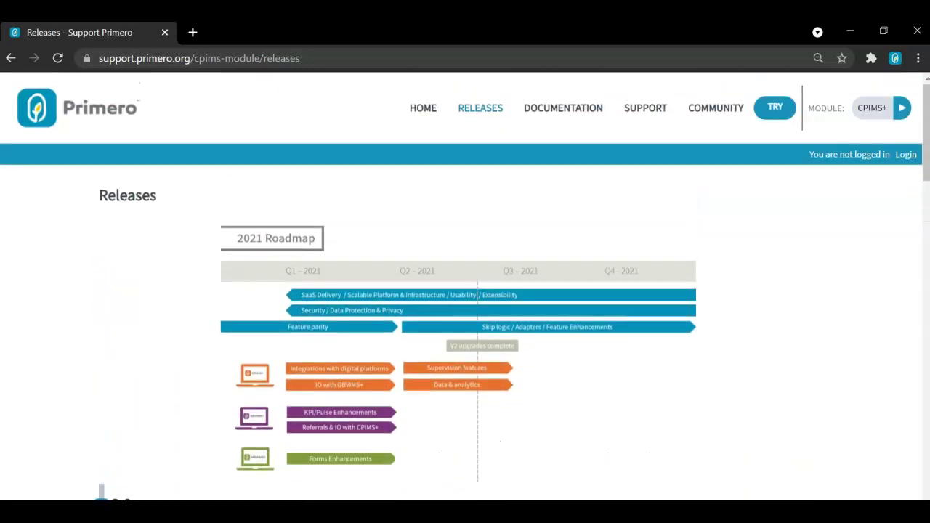
pyautogui.click(564, 108)
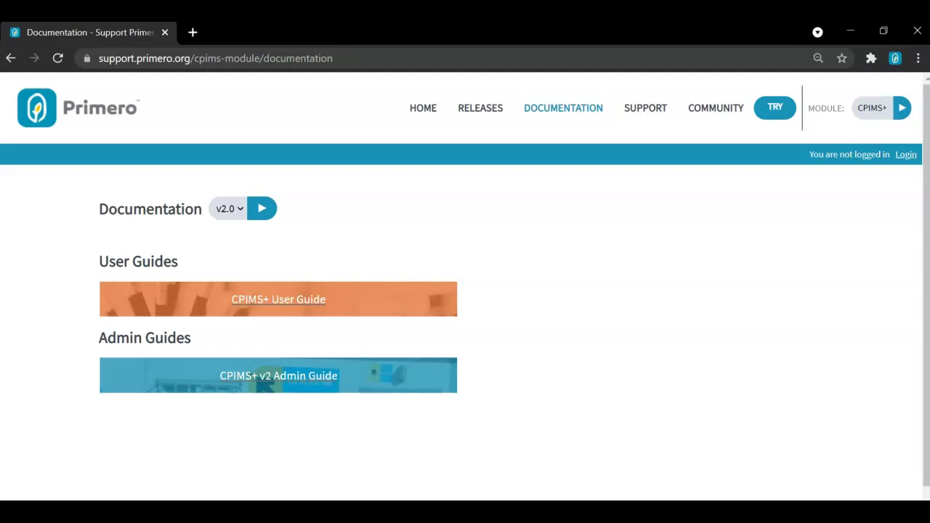
# Load and browse the v1.6 documentation guides, then go to the CPIMS+ Support page.
pyautogui.click(229, 209)
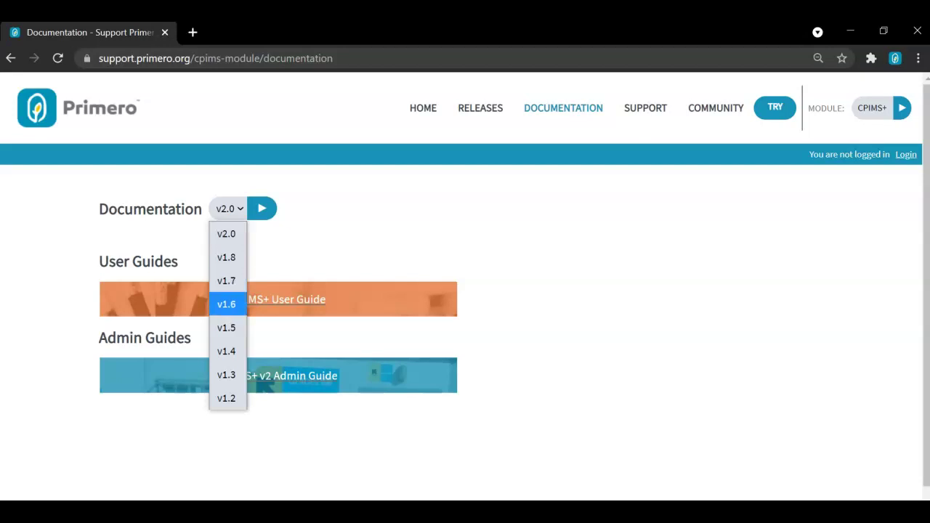
pyautogui.click(226, 304)
pyautogui.click(261, 209)
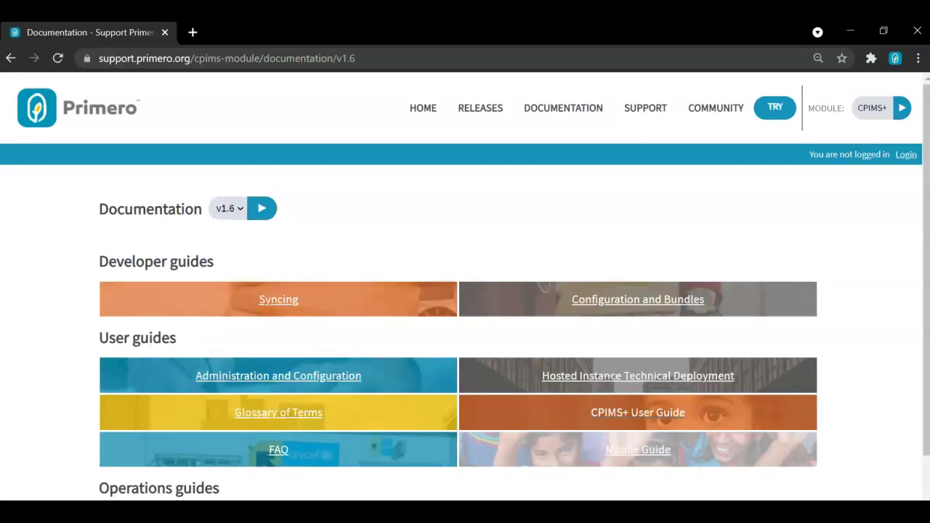
pyautogui.scroll(-1, 465, 286)
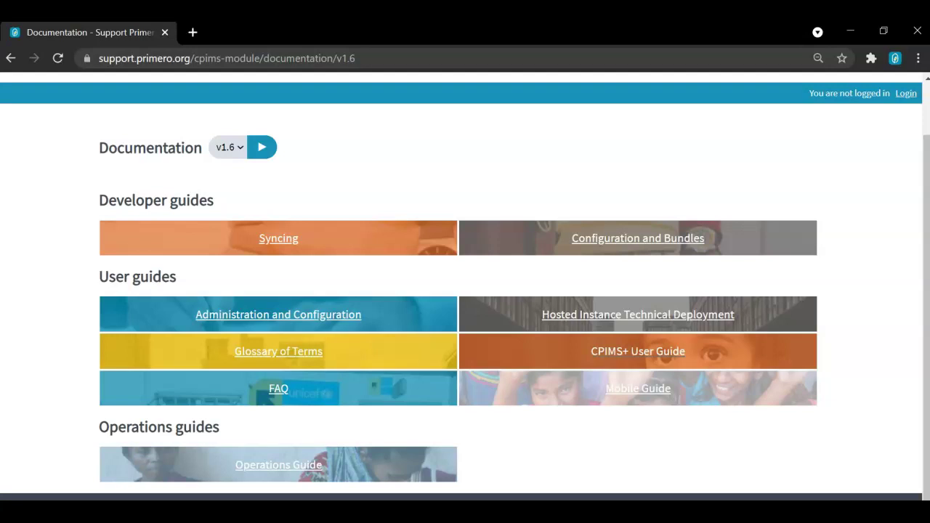
pyautogui.scroll(1, 465, 286)
pyautogui.click(645, 107)
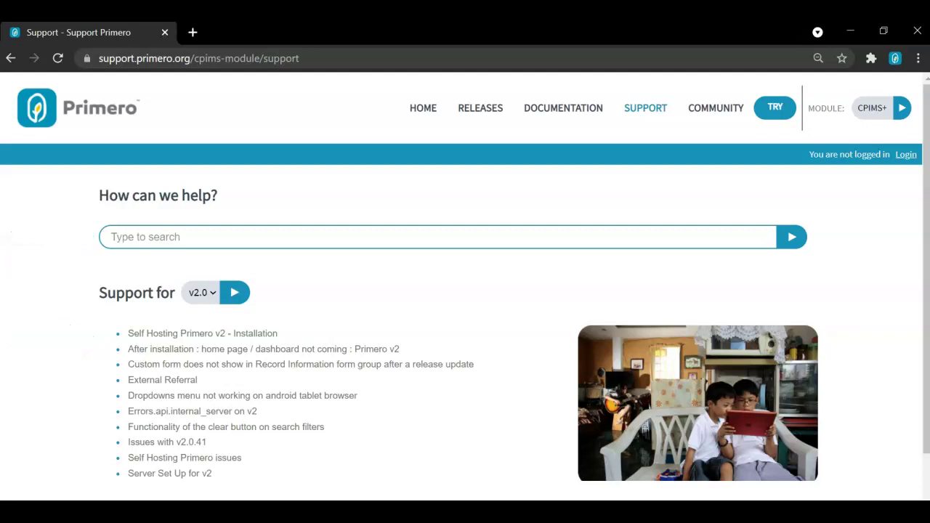
# Check the Create New Topic option on the Support page, then follow the Community link to login.
pyautogui.scroll(-1, 465, 286)
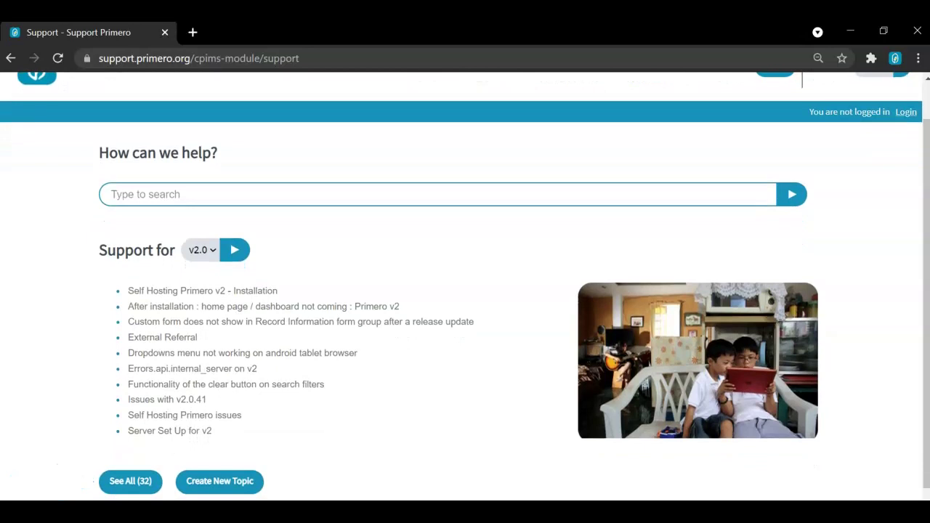
pyautogui.scroll(1, 465, 286)
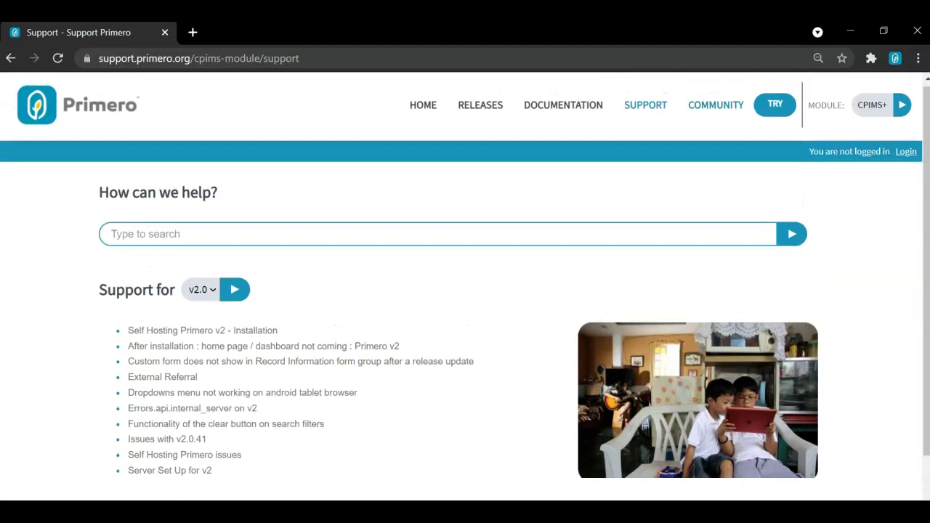
pyautogui.click(716, 105)
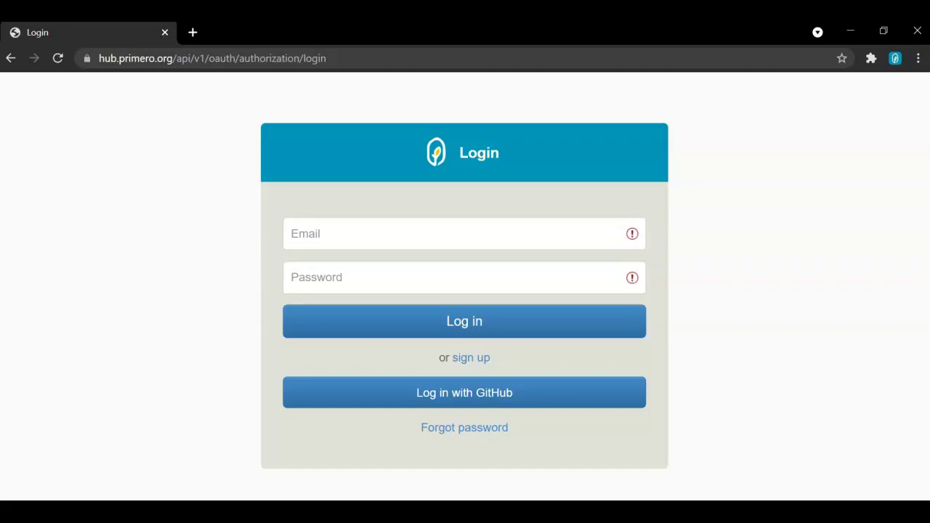
# Sign in with GitHub and open the Primero Community discussion board.
pyautogui.click(464, 393)
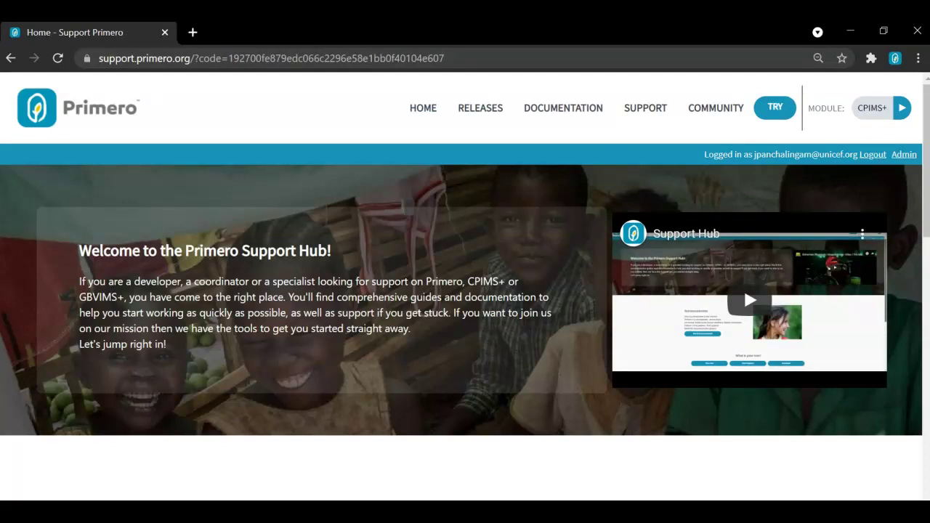
pyautogui.click(716, 107)
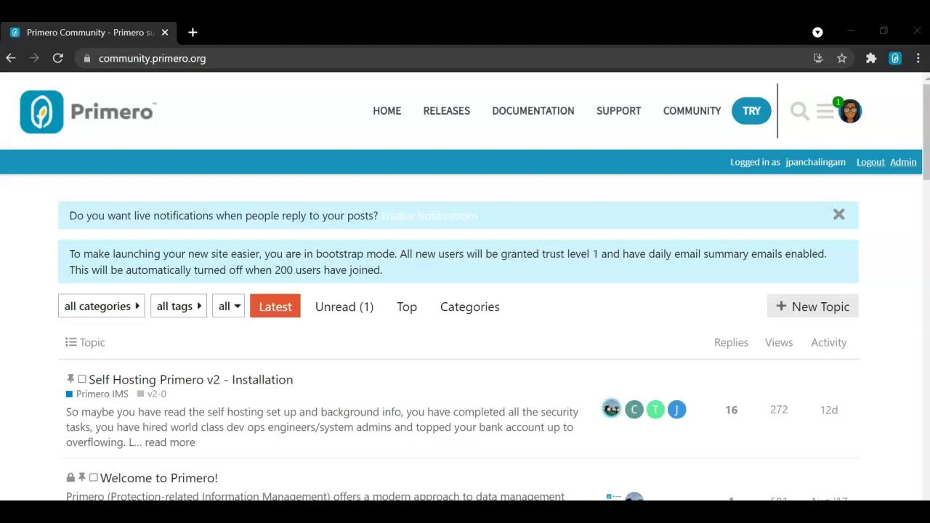
# Browse the category and tag filter lists, then search the board for 'mobile sync'.
pyautogui.click(97, 306)
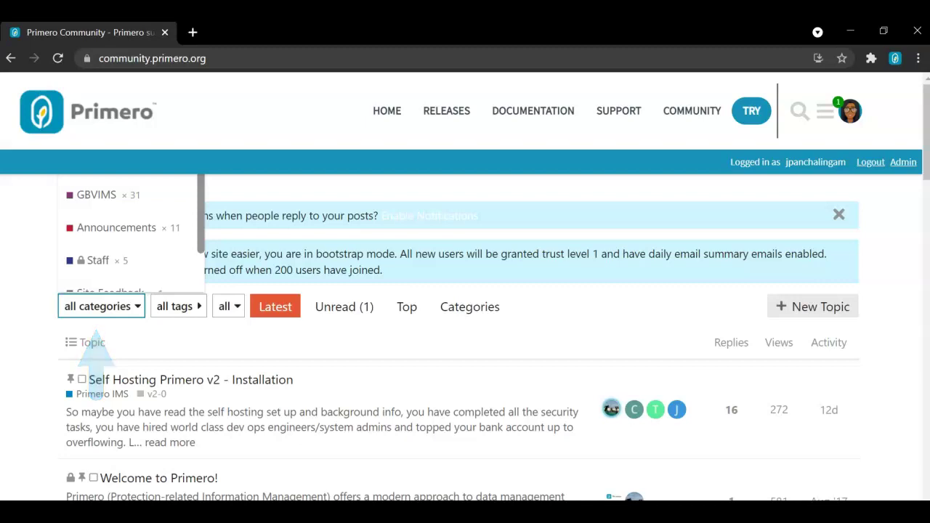
pyautogui.click(178, 306)
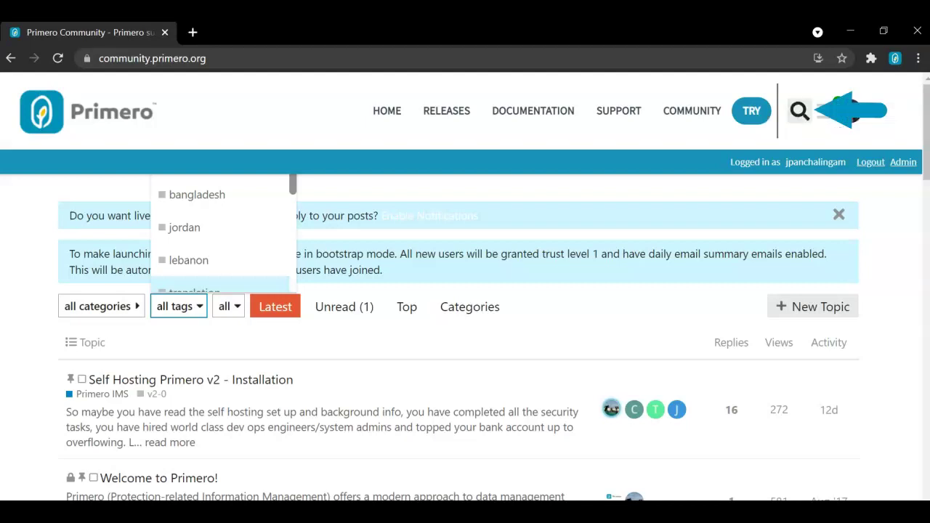
pyautogui.click(800, 110)
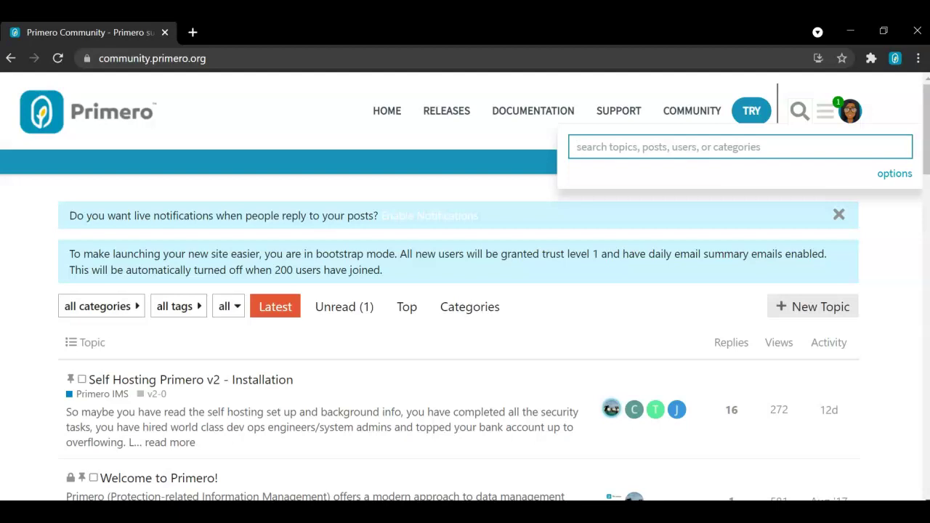
pyautogui.write('mobil')
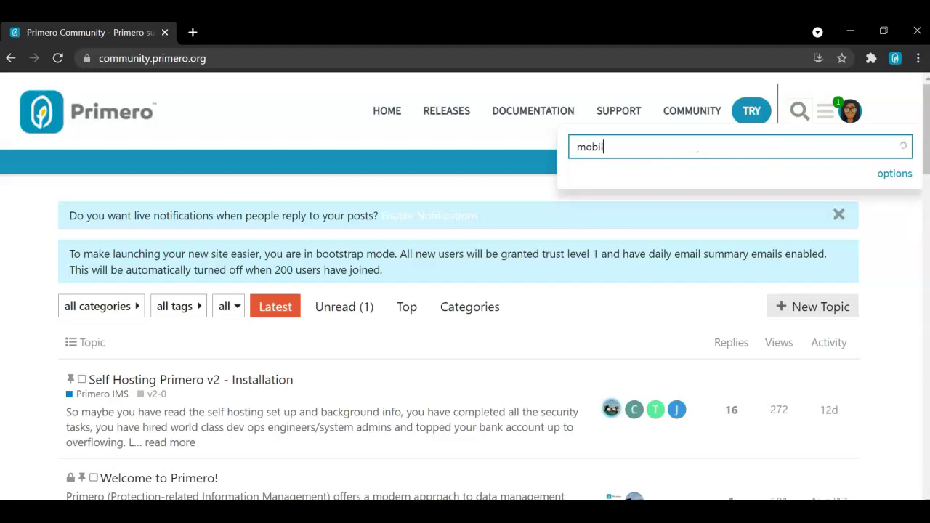
pyautogui.write('e sync')
pyautogui.press('Return')
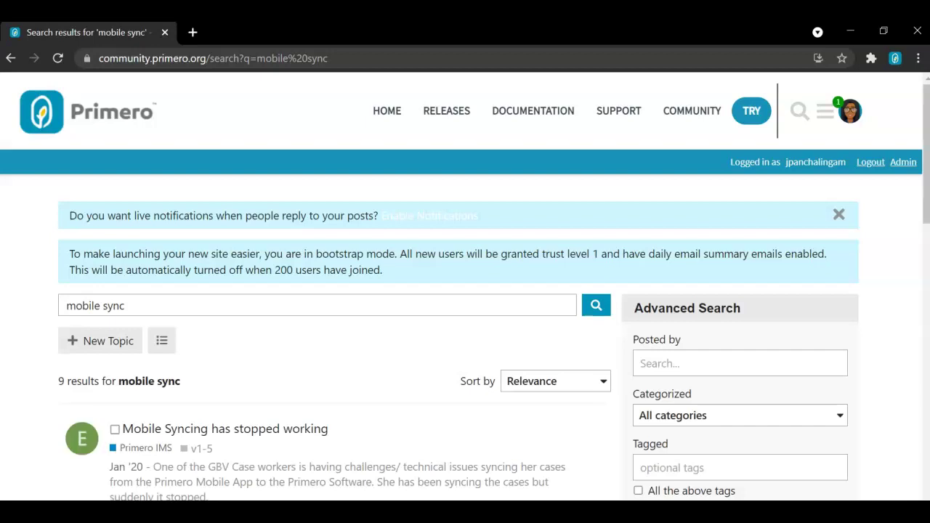
pyautogui.scroll(-3, 466, 327)
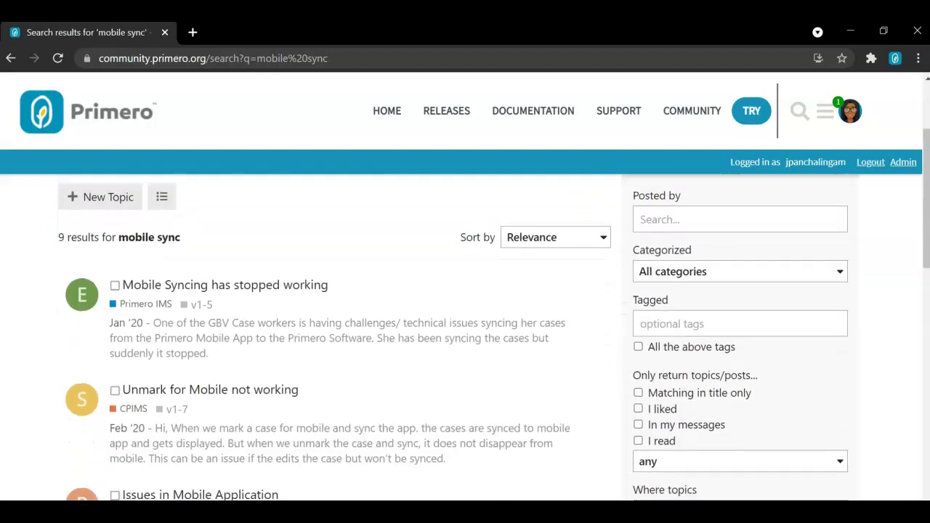
pyautogui.scroll(-1, 465, 327)
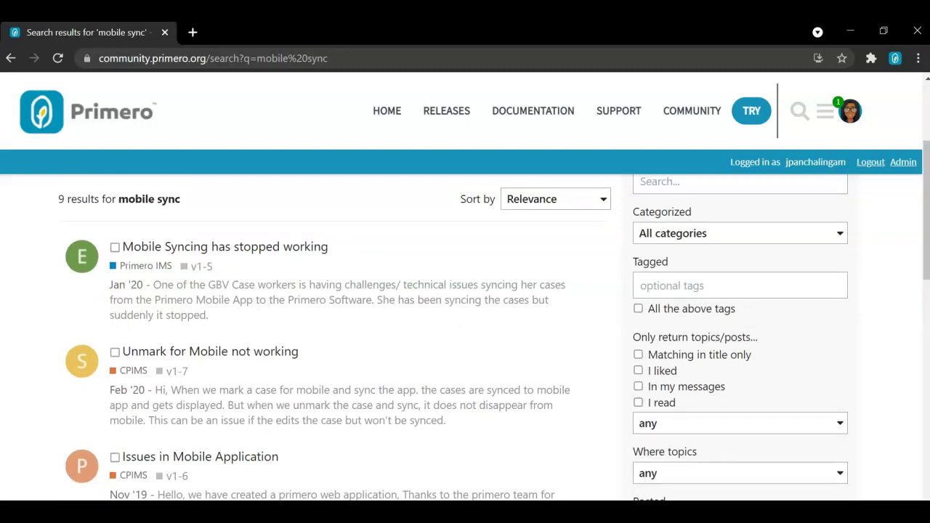
pyautogui.scroll(5, 465, 327)
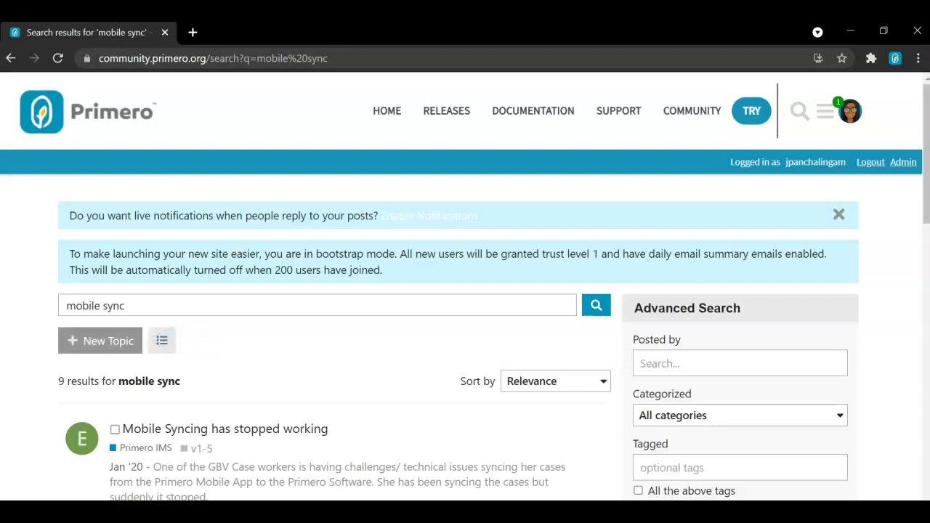
# Start a new topic titled 'Testing a support ticket for the support hub'.
pyautogui.click(101, 341)
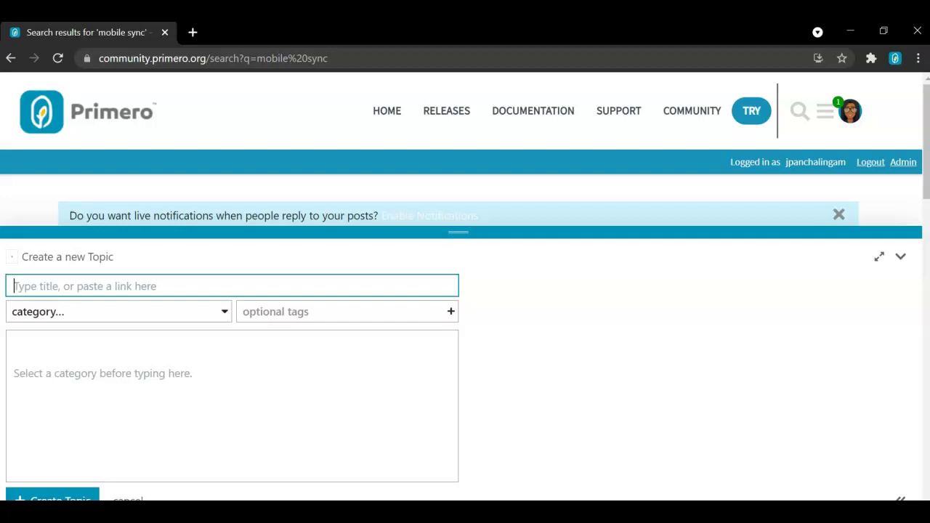
pyautogui.write('Testing a s')
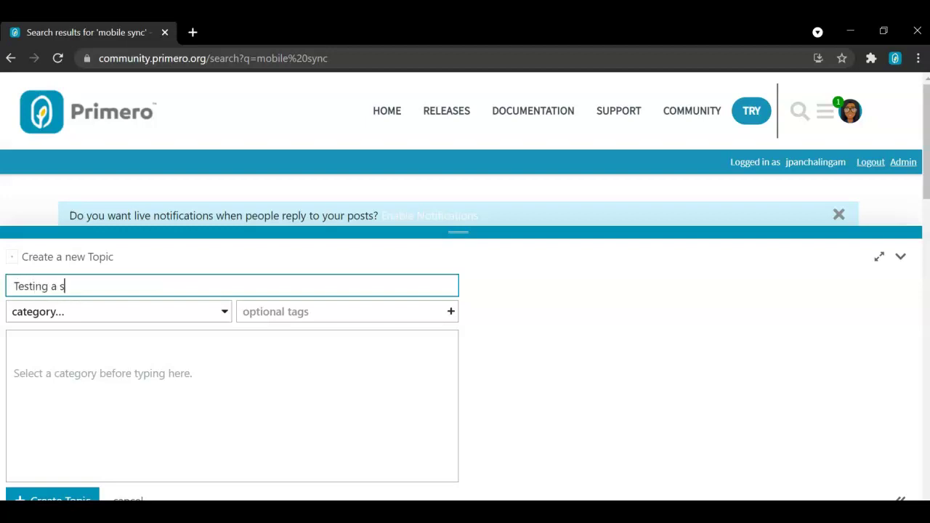
pyautogui.write('upport ticket for th')
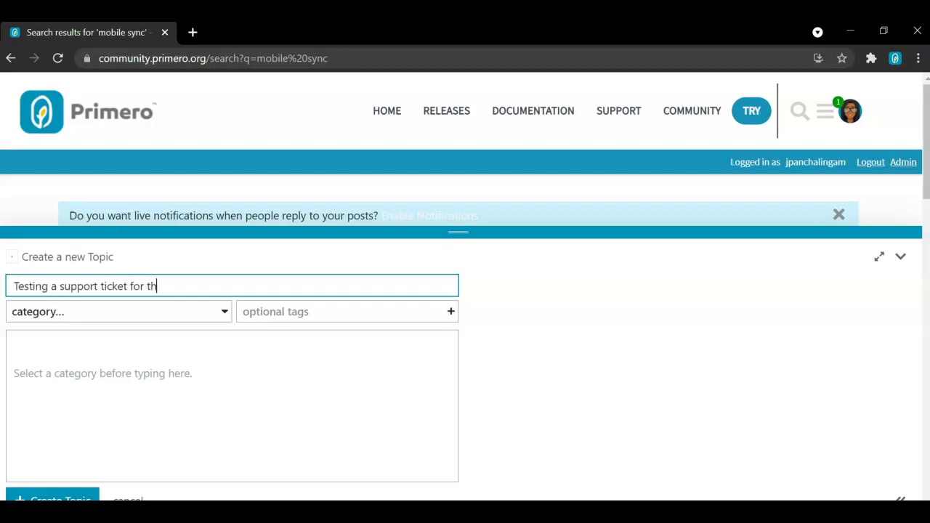
pyautogui.write('e support hub')
# Set the topic's category to CPIMS and add the v2-0 tag.
pyautogui.press('Tab')
pyautogui.press('Down')
pyautogui.press('Down')
pyautogui.press('Return')
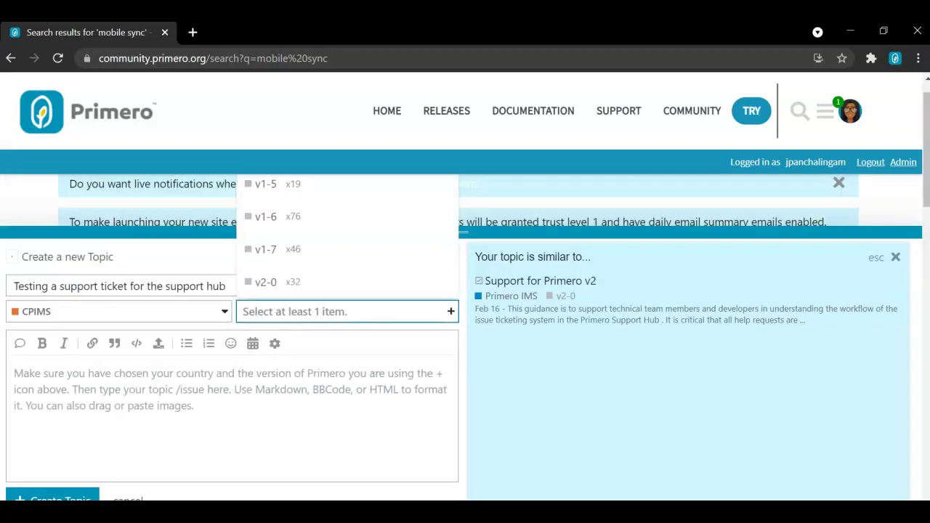
pyautogui.press('Up')
pyautogui.press('Up')
pyautogui.press('Down')
pyautogui.press('Return')
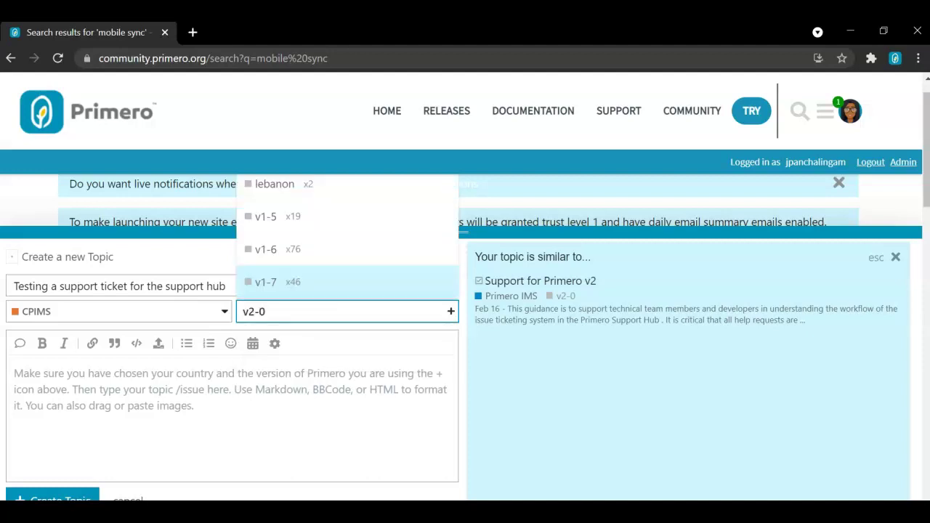
pyautogui.press('Tab')
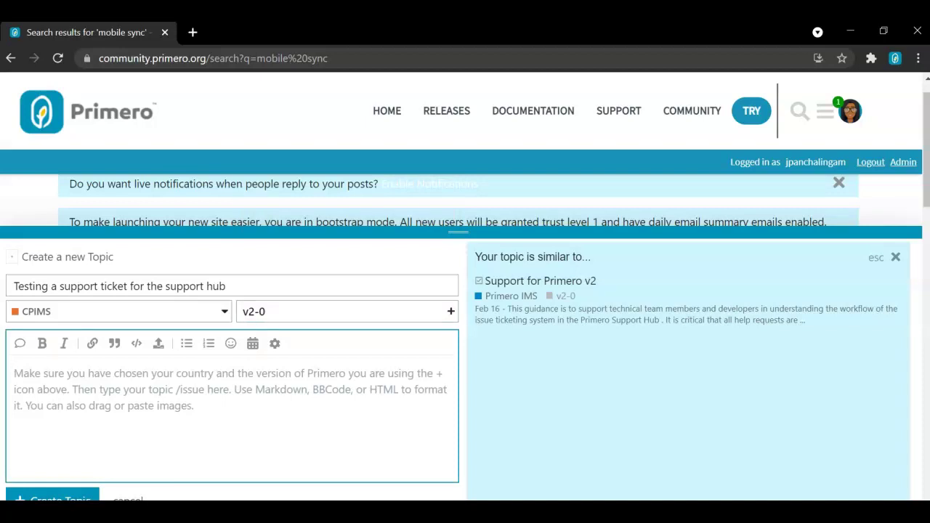
# Write the body 'Testing a support ticket for the support hub' and dismiss the similar-topics suggestions.
pyautogui.write('Test')
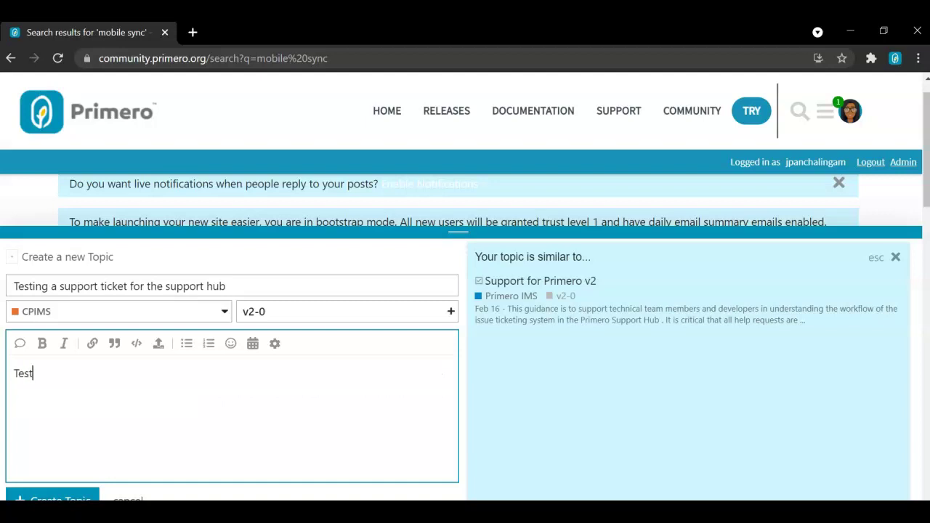
pyautogui.write('ing a support ticket')
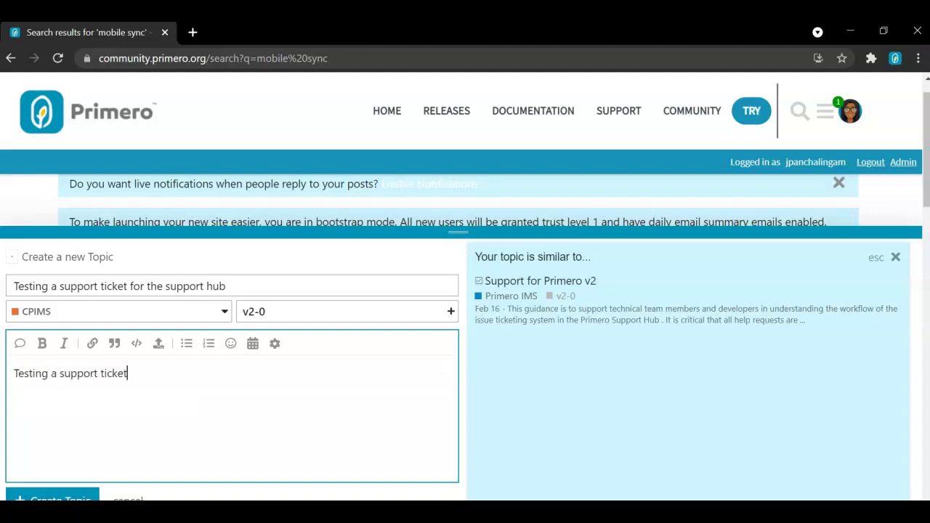
pyautogui.write(' for the support hub')
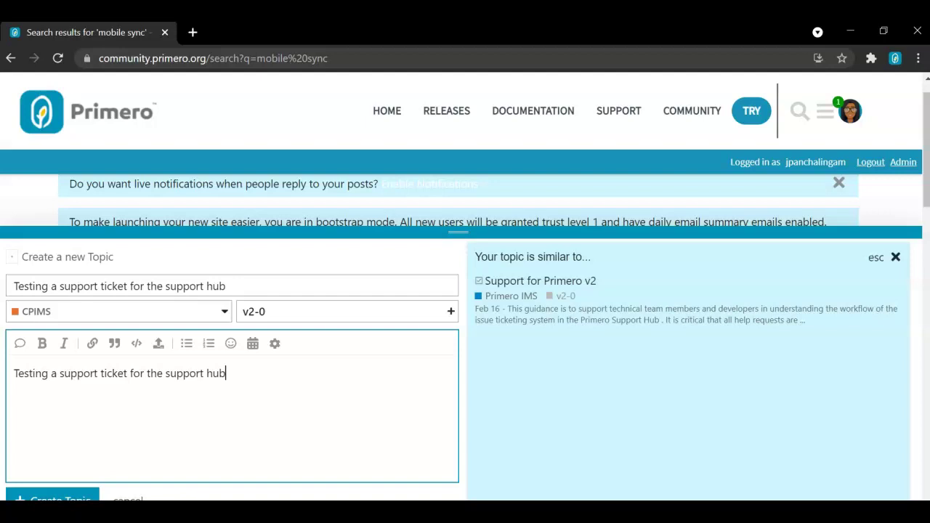
pyautogui.click(896, 257)
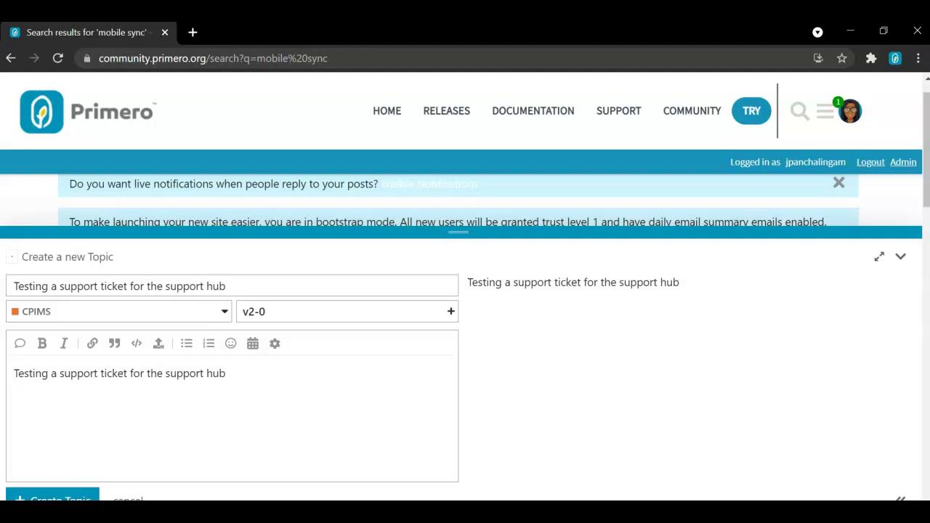
# Post the new topic with Ctrl+Enter and scroll down the published topic page.
pyautogui.hotkey('ctrl', 'Return')
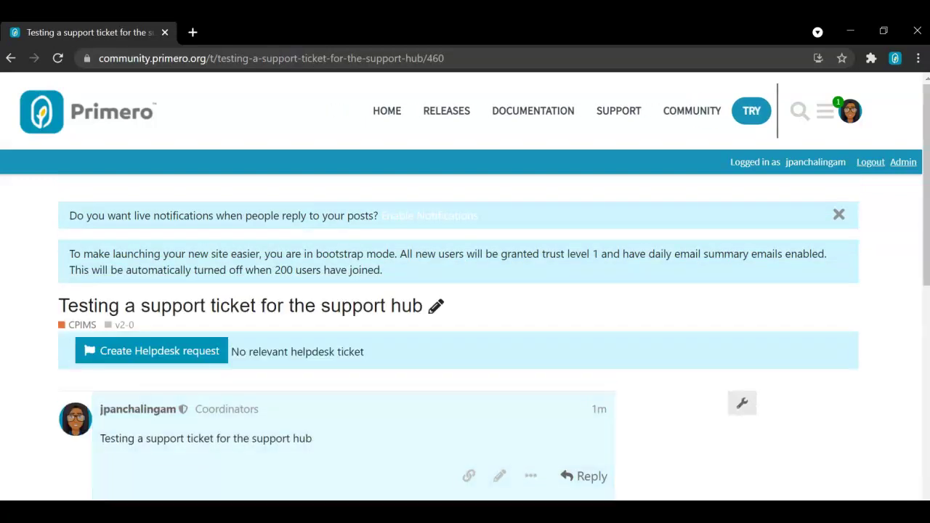
pyautogui.scroll(-2, 465, 327)
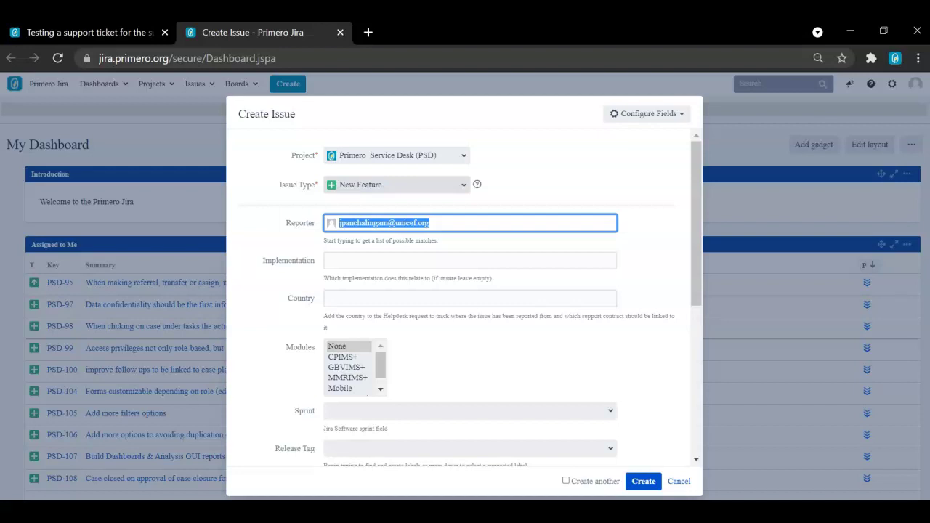
# Change the Jira issue type to Bug.
pyautogui.click(396, 185)
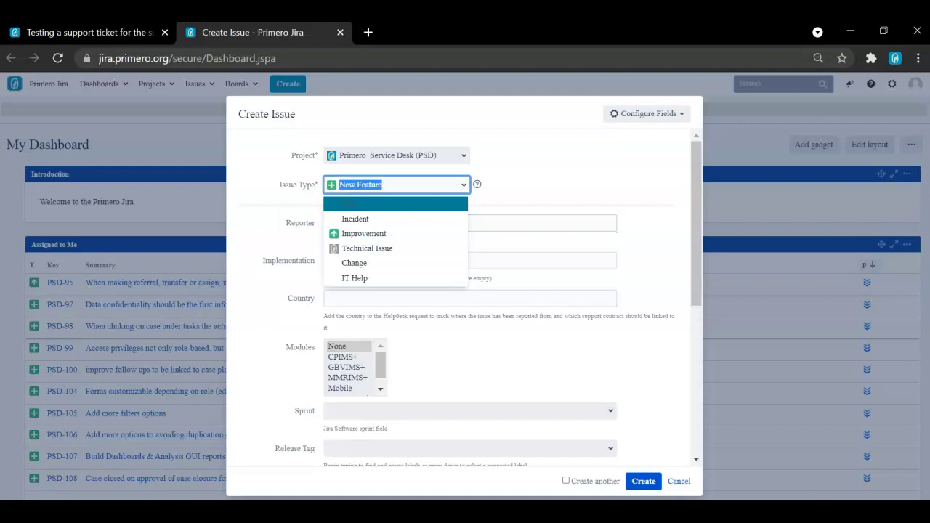
pyautogui.press('Return')
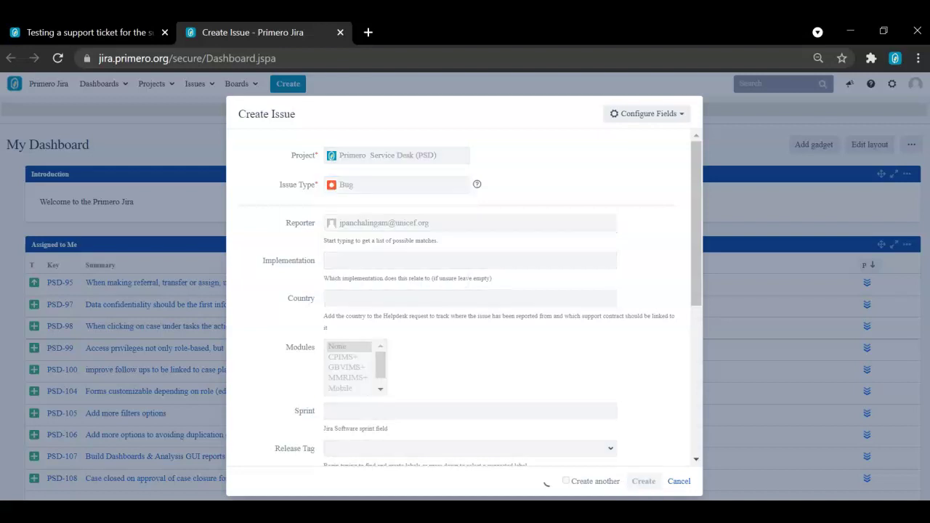
pyautogui.scroll(-3, 471, 303)
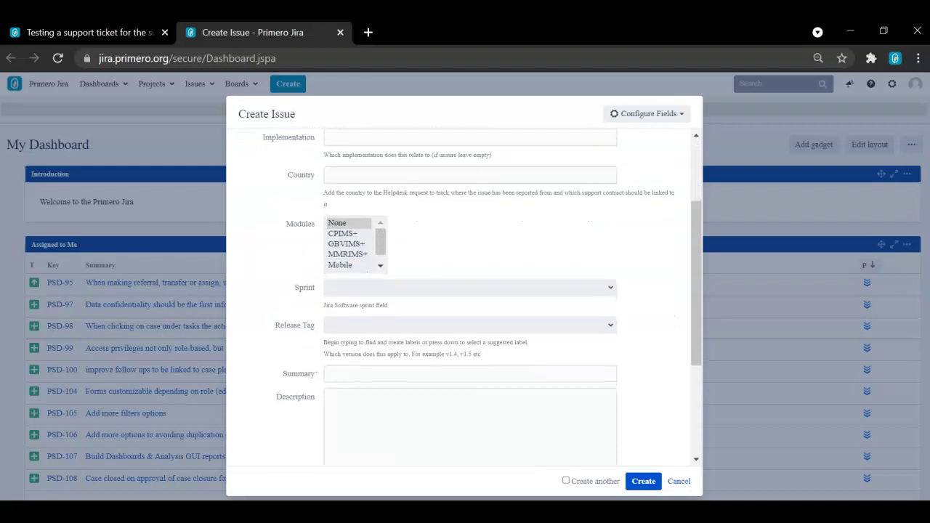
pyautogui.scroll(1, 483, 284)
# Set Implementation to GBVIMS+ Tanzania and Jordan v2 and Country to Tanzania and Jordan v2.
pyautogui.click(407, 196)
pyautogui.press('Down')
pyautogui.press('Return')
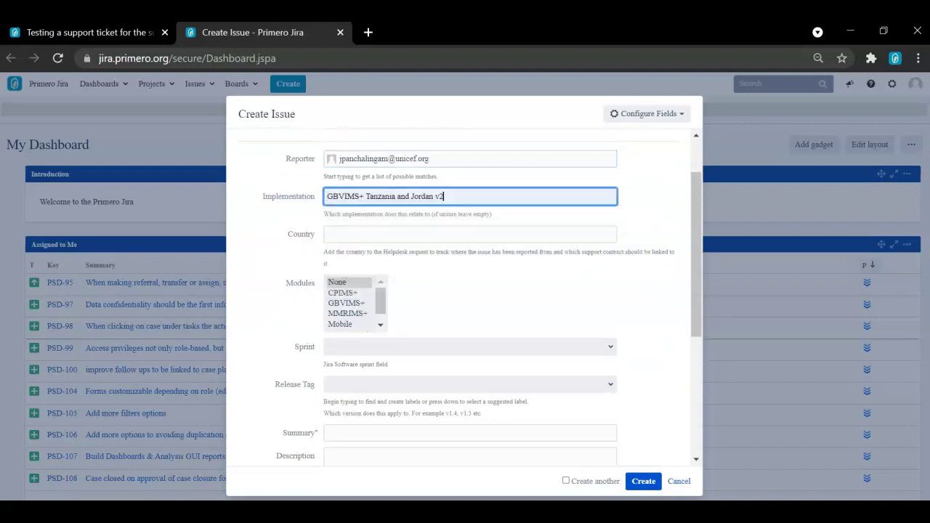
pyautogui.press('Tab')
pyautogui.press('Down')
pyautogui.press('Return')
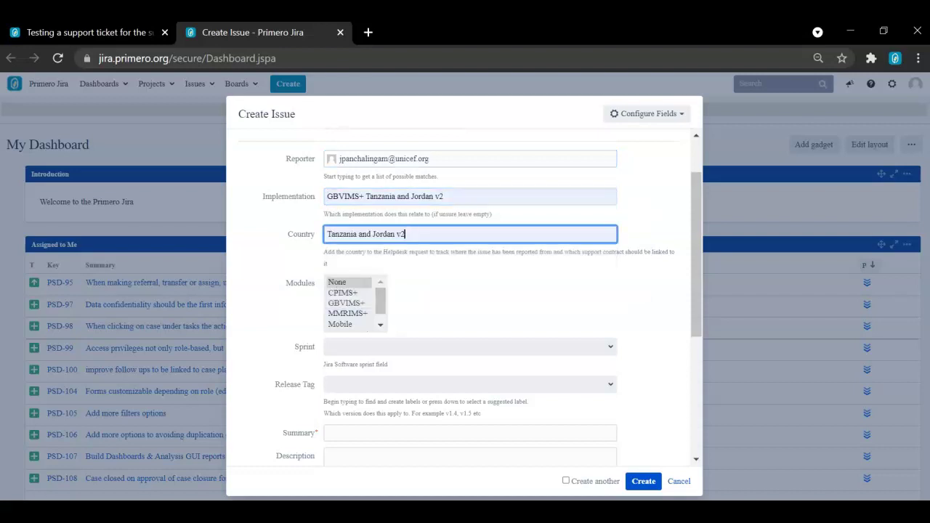
pyautogui.scroll(-1, 482, 294)
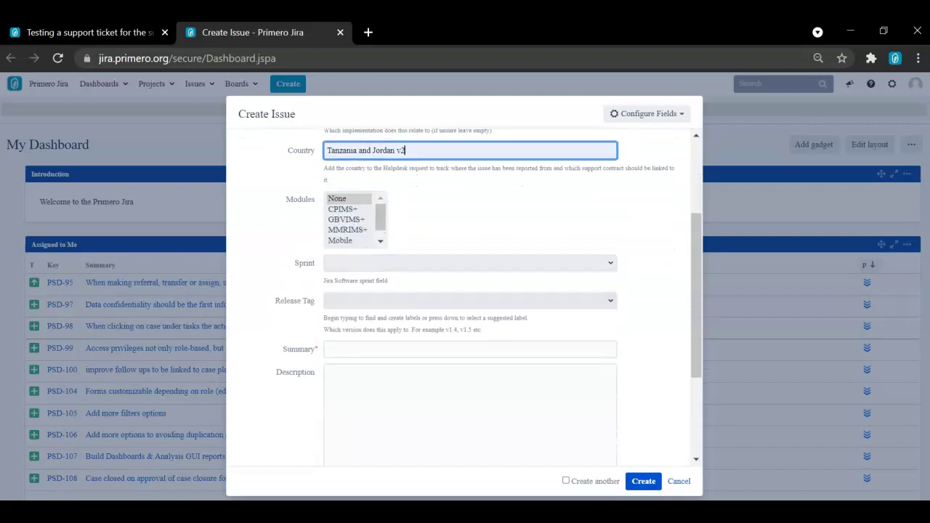
# Add v2.0 as the issue's Release Tag, picked from the v2 suggestions.
pyautogui.click(470, 300)
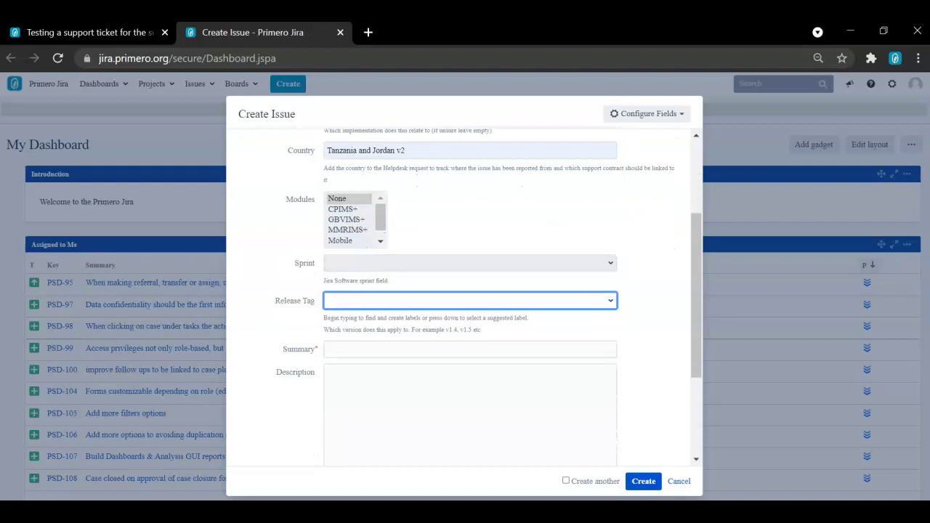
pyautogui.write('v2')
pyautogui.press('Down')
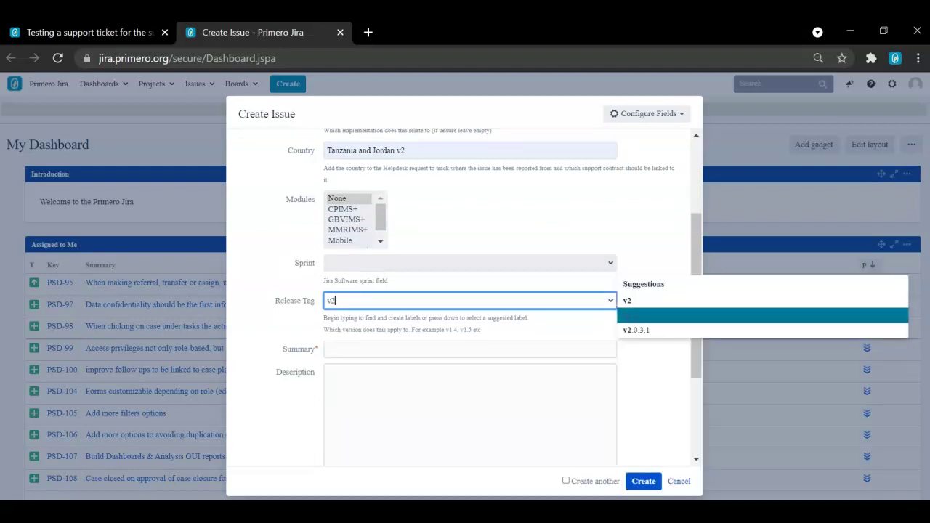
pyautogui.press('Return')
pyautogui.scroll(-1, 483, 294)
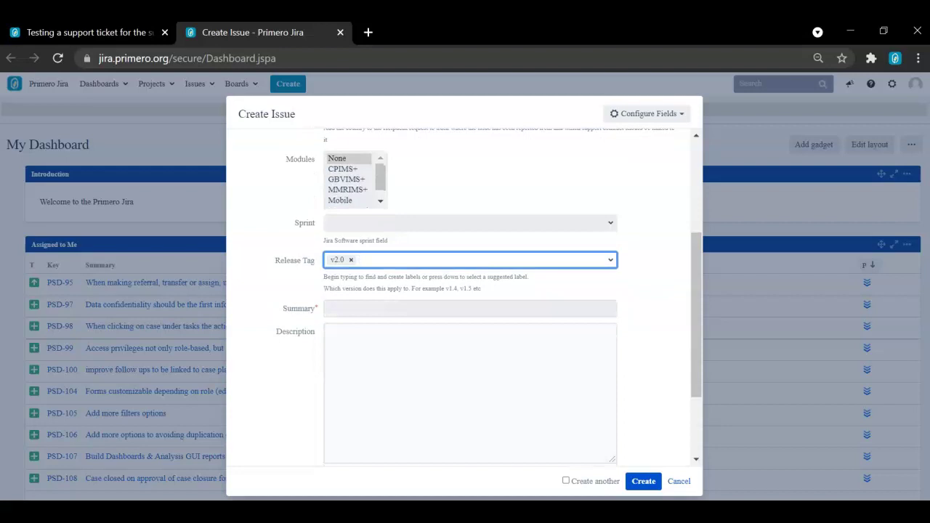
pyautogui.scroll(-1, 466, 298)
pyautogui.scroll(-1, 465, 298)
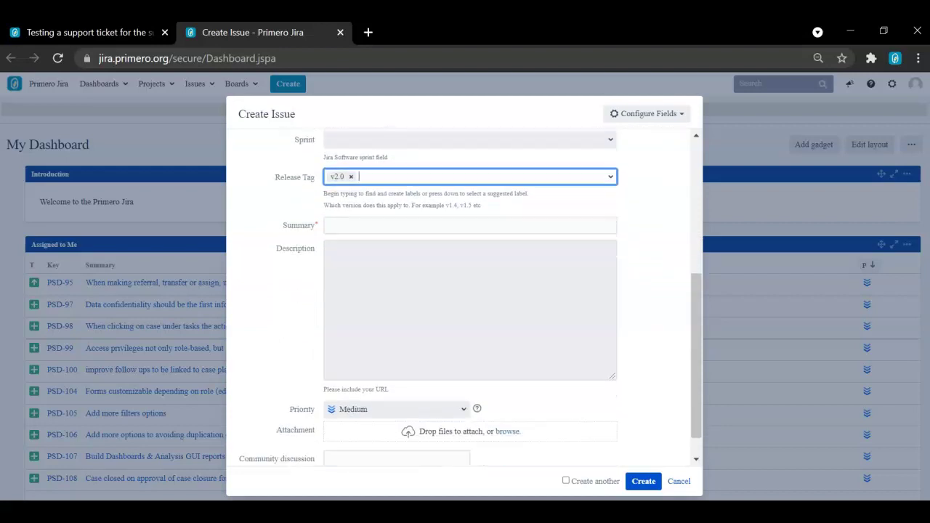